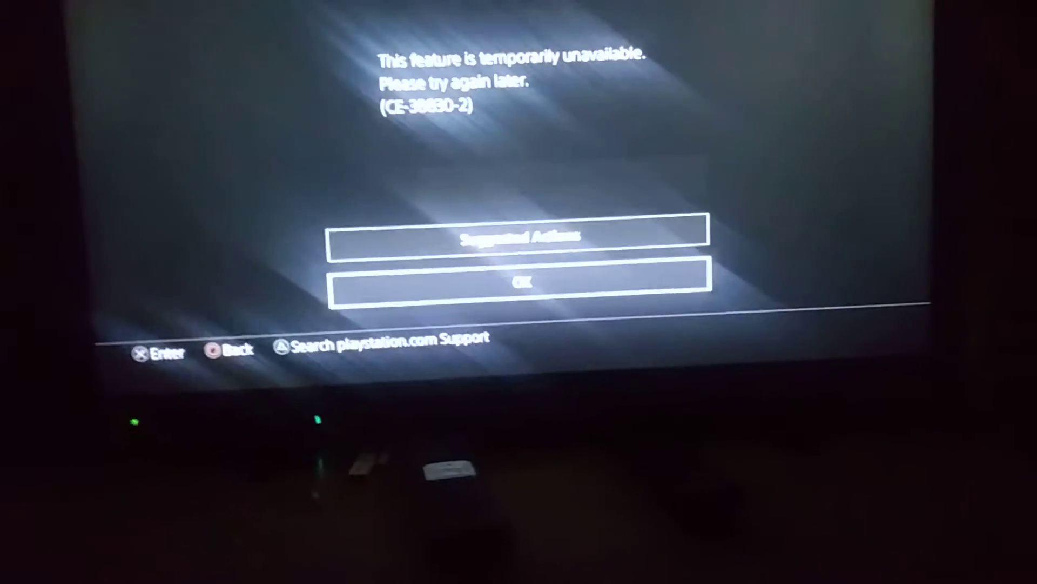
Dismiss the CE-30930-2 'feature temporarily unavailable' error to return to the account page.
key("Return")
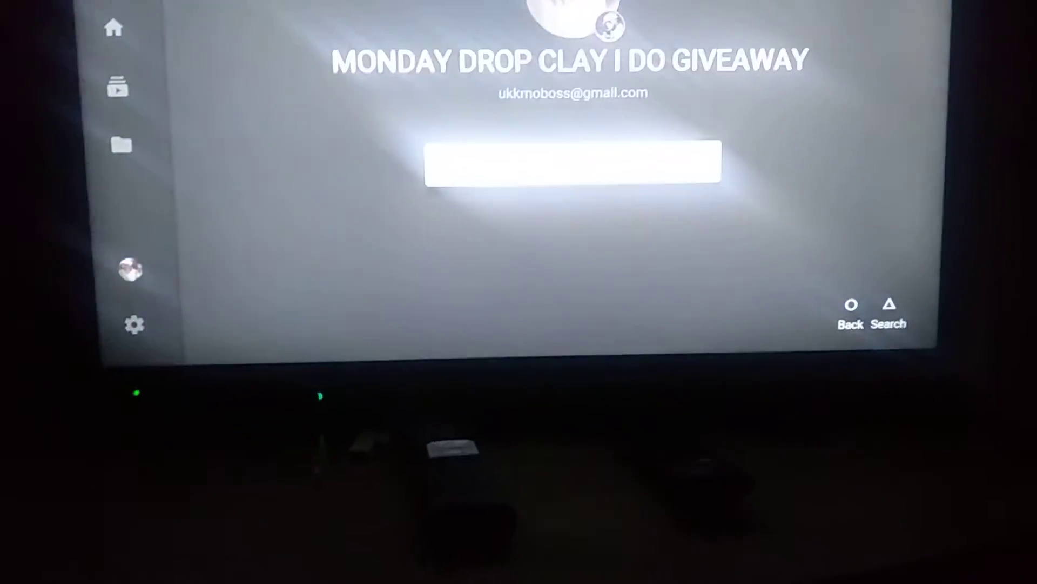